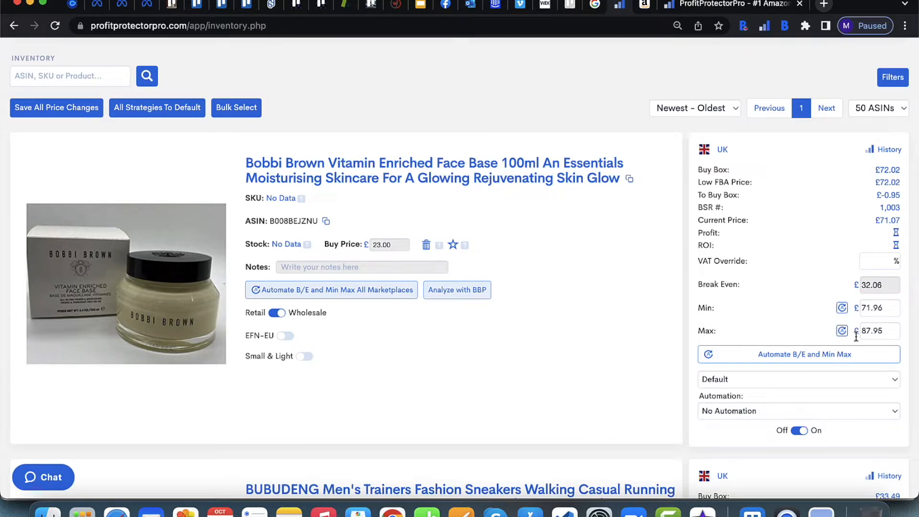
{"action": "left_click", "coordinate": [797, 432]}
{"action": "left_click", "coordinate": [800, 432]}
{"action": "left_click_drag", "start_coordinate": [893, 309], "coordinate": [852, 313]}
{"action": "double_click", "coordinate": [887, 332]}
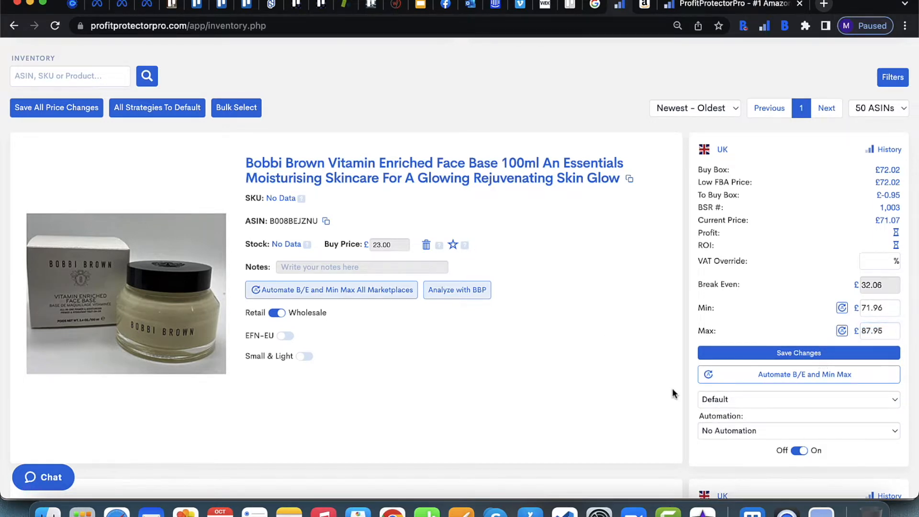
{"action": "scroll", "coordinate": [672, 389], "scroll_direction": "down", "scroll_amount": 10}
{"action": "scroll", "coordinate": [672, 393], "scroll_direction": "down", "scroll_amount": 2}
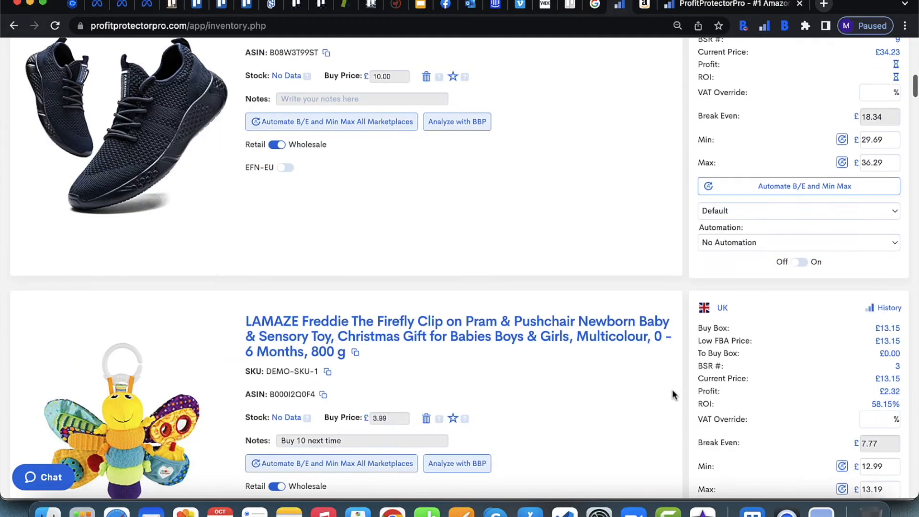
{"action": "scroll", "coordinate": [671, 394], "scroll_direction": "down", "scroll_amount": 5}
{"action": "scroll", "coordinate": [672, 394], "scroll_direction": "up", "scroll_amount": 8}
{"action": "scroll", "coordinate": [672, 394], "scroll_direction": "up", "scroll_amount": 13}
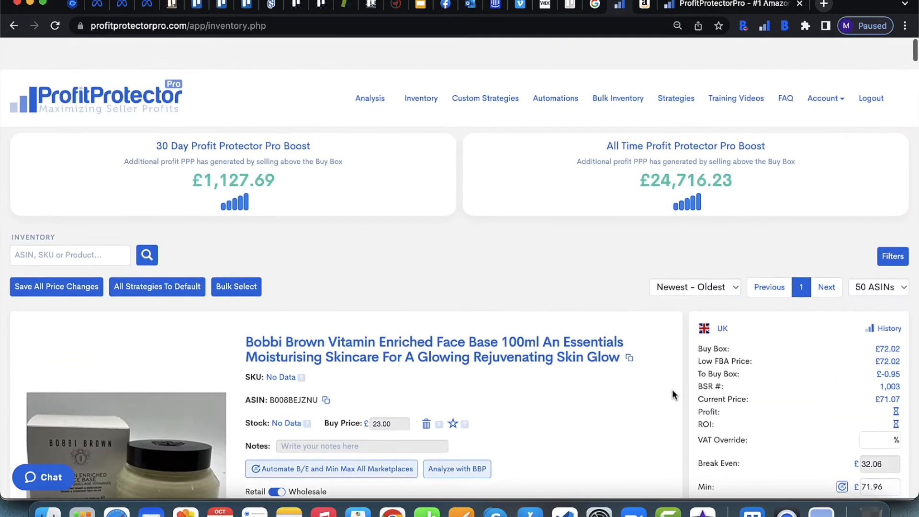
{"action": "scroll", "coordinate": [672, 395], "scroll_direction": "down", "scroll_amount": 6}
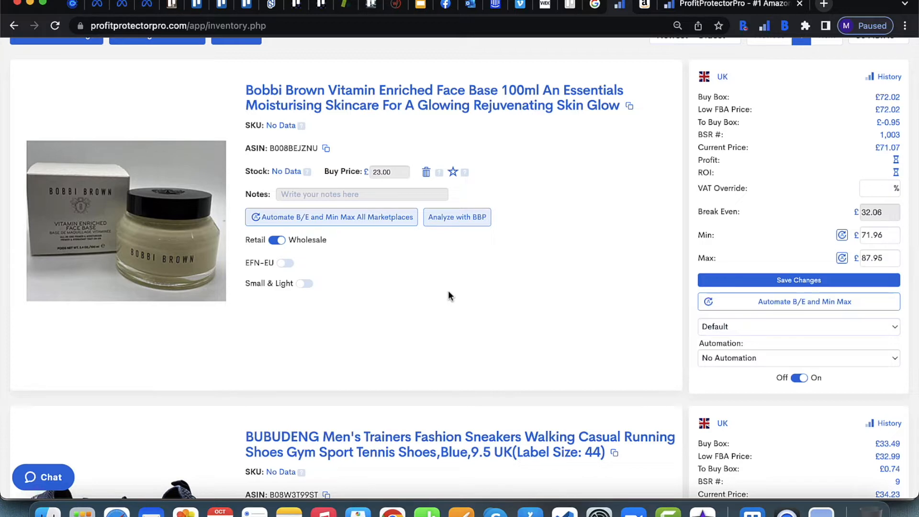
{"action": "scroll", "coordinate": [620, 276], "scroll_direction": "up", "scroll_amount": 5}
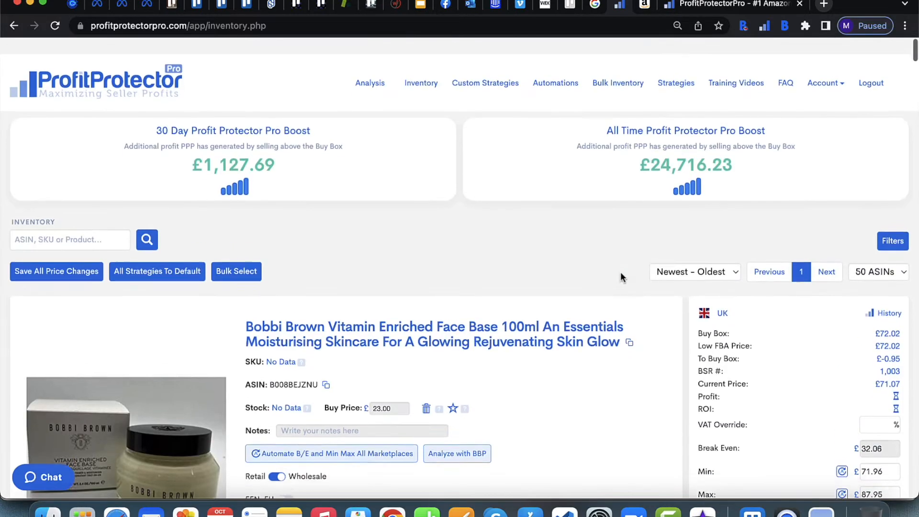
Step: Open the Min & Max Automation settings page from the account options and read through it
{"action": "left_click", "coordinate": [825, 66]}
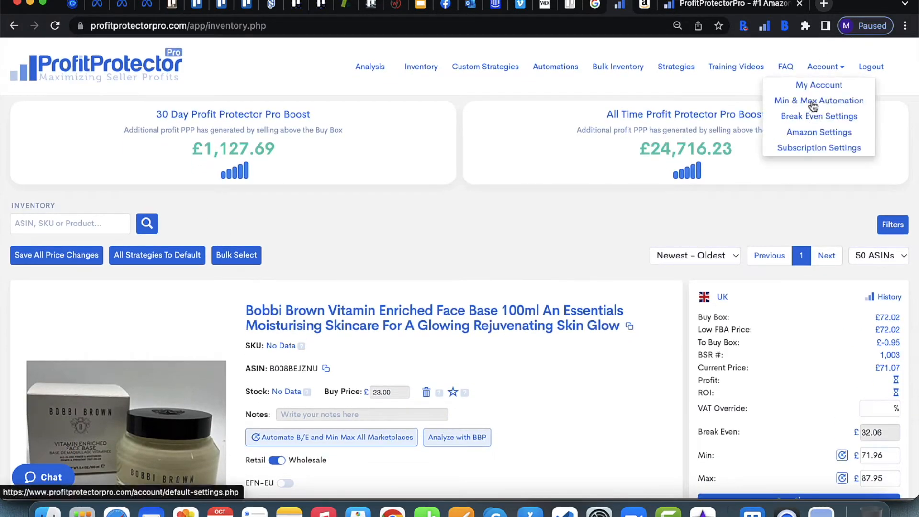
{"action": "left_click", "coordinate": [813, 102]}
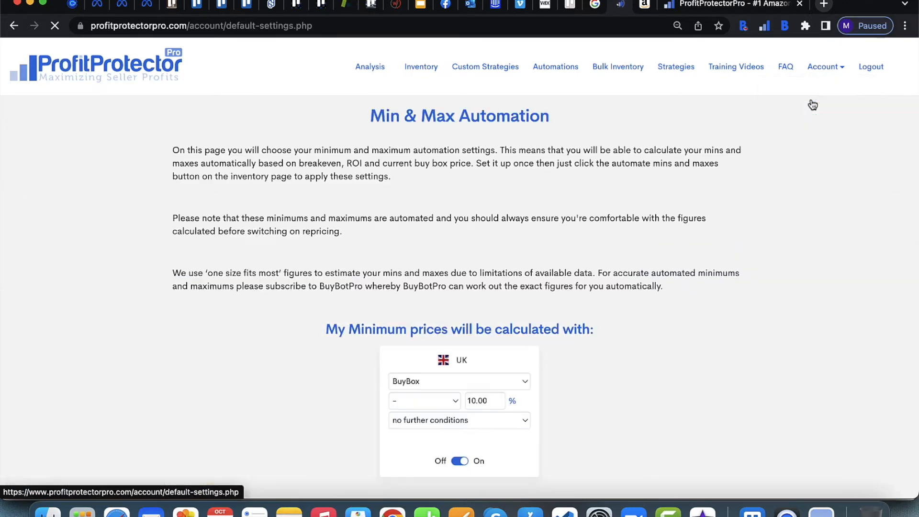
{"action": "left_click", "coordinate": [829, 71]}
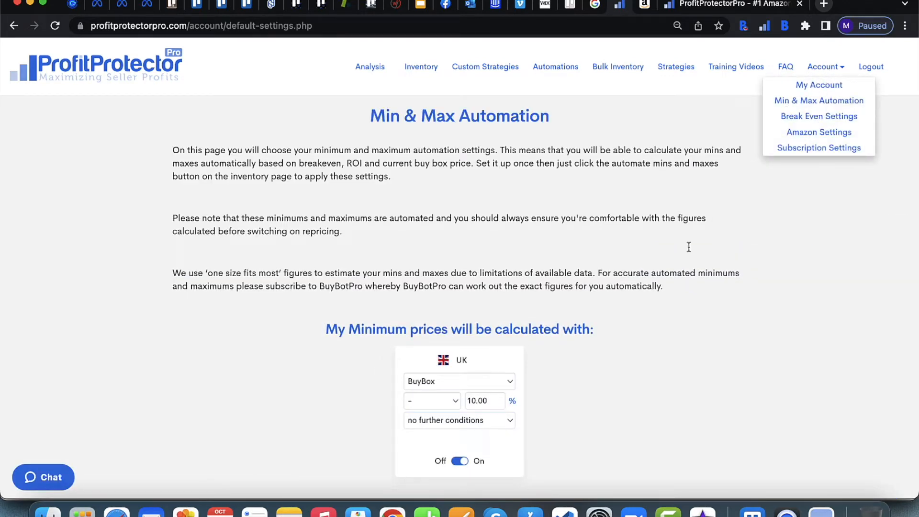
{"action": "scroll", "coordinate": [679, 273], "scroll_direction": "down", "scroll_amount": 4}
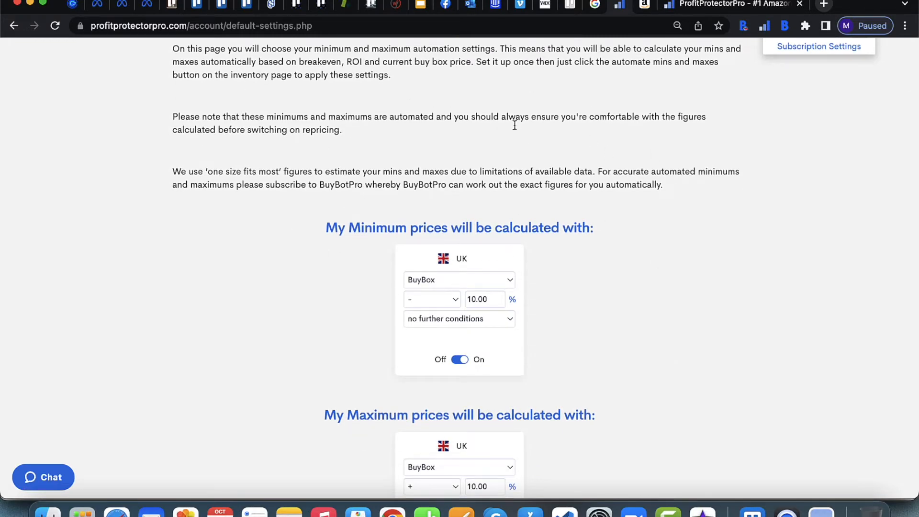
{"action": "scroll", "coordinate": [625, 244], "scroll_direction": "down", "scroll_amount": 6}
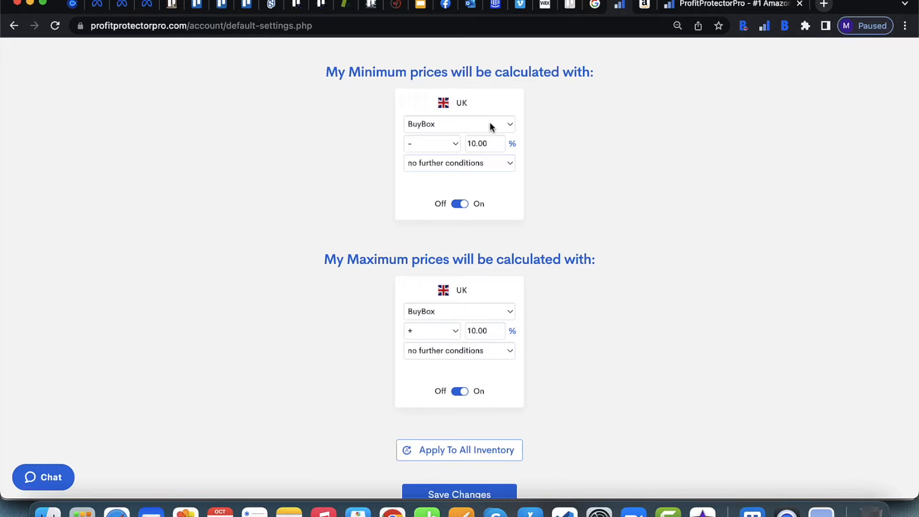
{"action": "scroll", "coordinate": [489, 123], "scroll_direction": "up", "scroll_amount": 2}
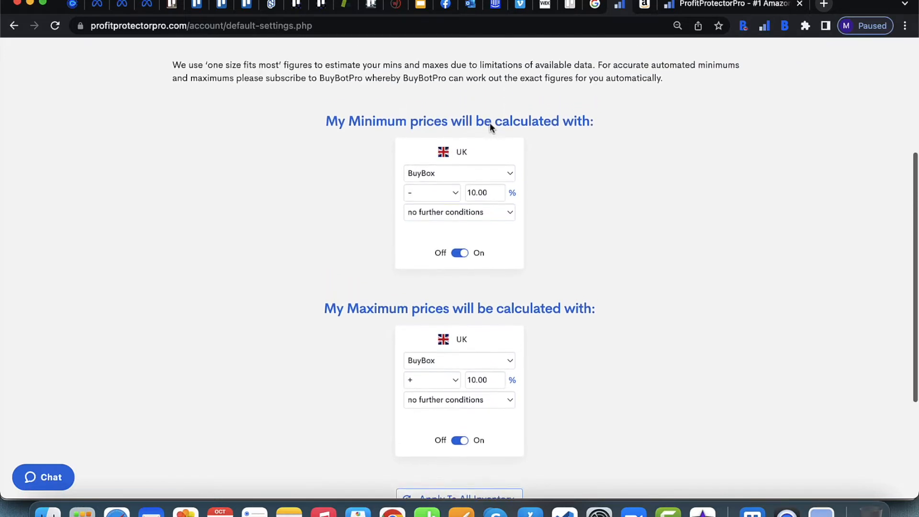
Step: Inspect the available base and sign options for the minimum price calculation
{"action": "left_click", "coordinate": [491, 180]}
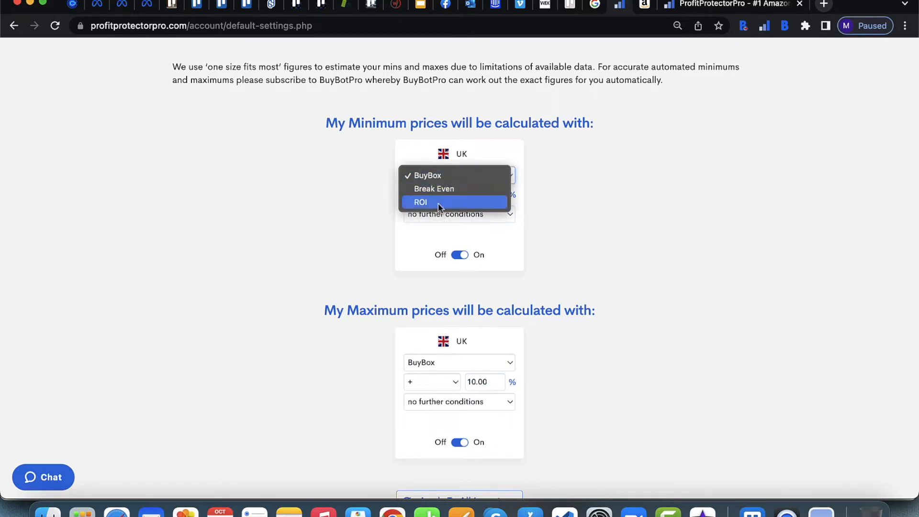
{"action": "left_click", "coordinate": [559, 191]}
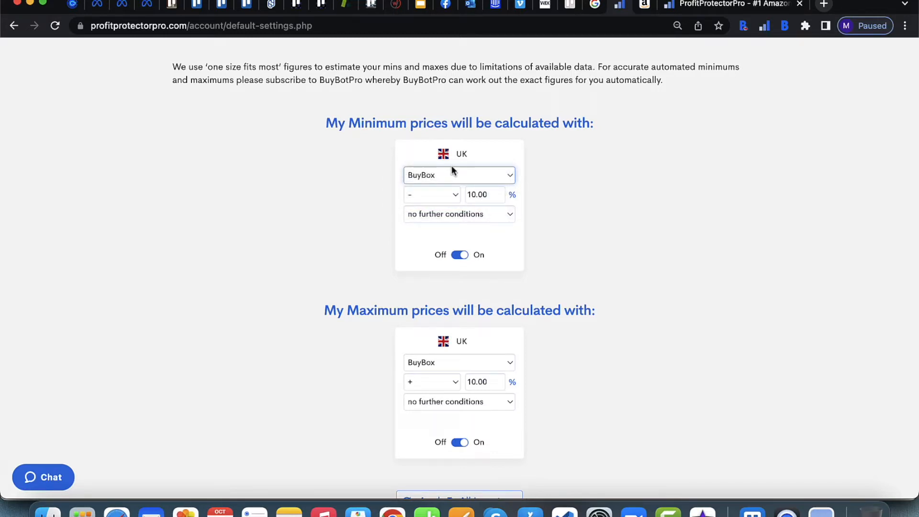
{"action": "left_click", "coordinate": [433, 193]}
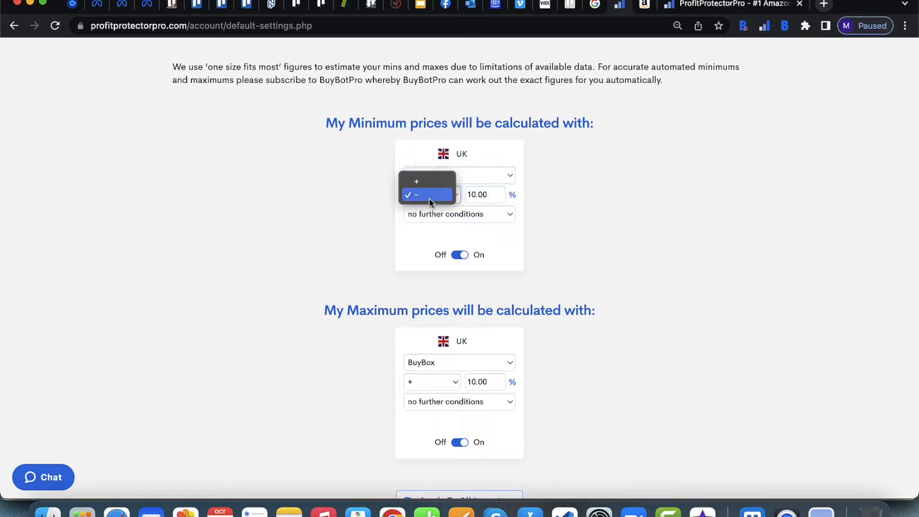
{"action": "left_click", "coordinate": [475, 196]}
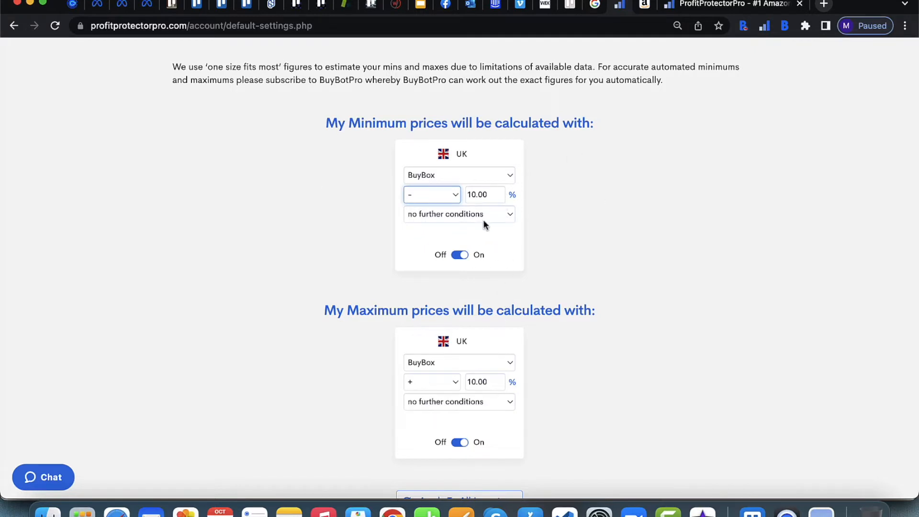
Step: Add an 'or at least' condition to the minimum price rule of + £ 0.50
{"action": "left_click", "coordinate": [495, 214]}
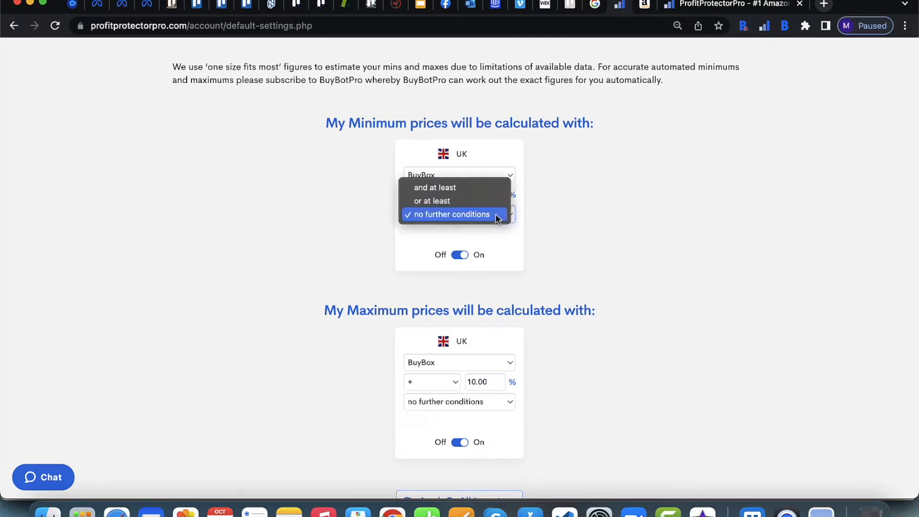
{"action": "left_click", "coordinate": [436, 187]}
{"action": "left_click", "coordinate": [415, 234]}
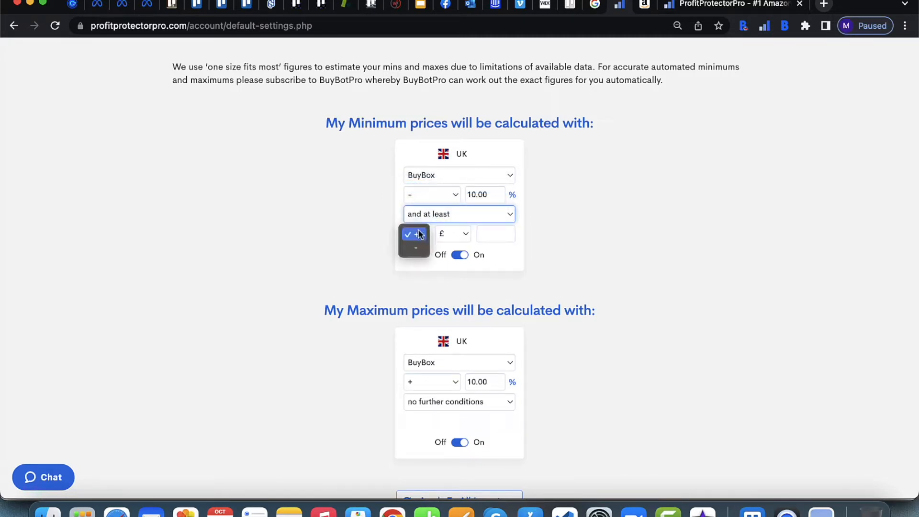
{"action": "left_click", "coordinate": [497, 234]}
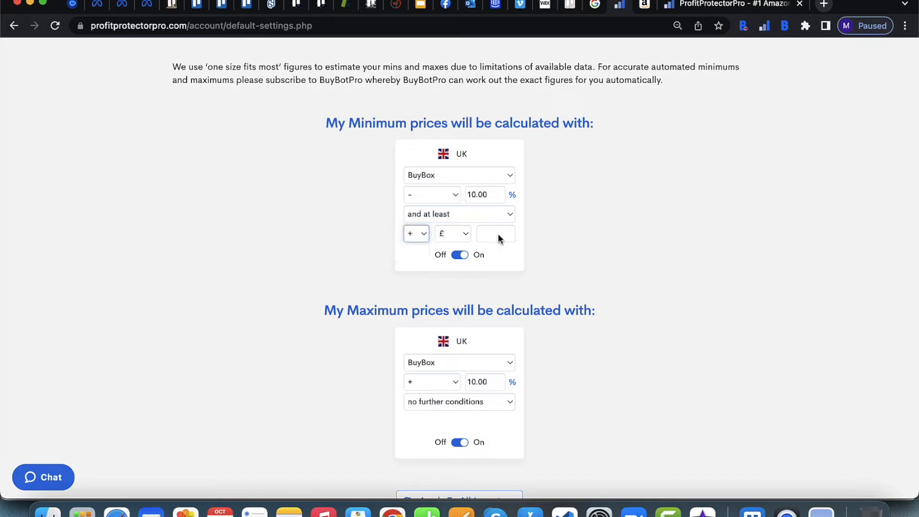
{"action": "left_click", "coordinate": [497, 235]}
{"action": "type", "text": "0.50"}
{"action": "left_click", "coordinate": [677, 201]}
{"action": "left_click", "coordinate": [510, 214]}
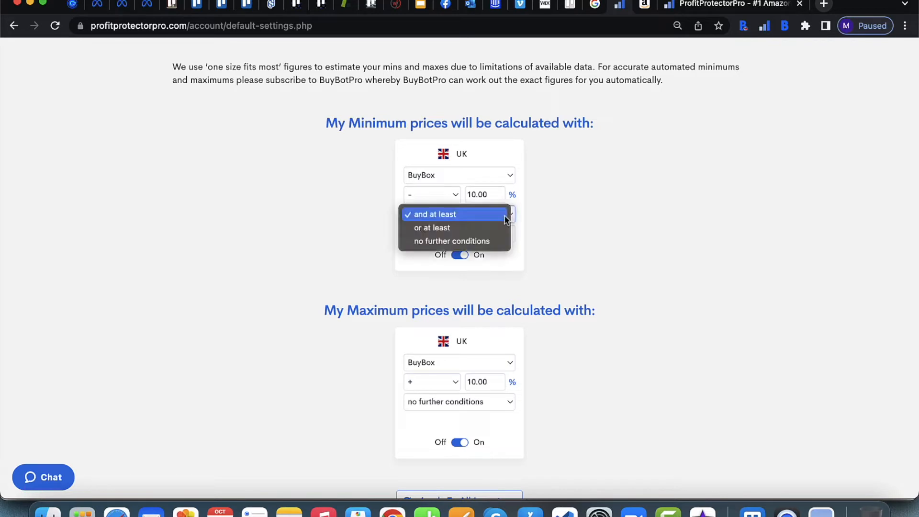
{"action": "left_click", "coordinate": [422, 228]}
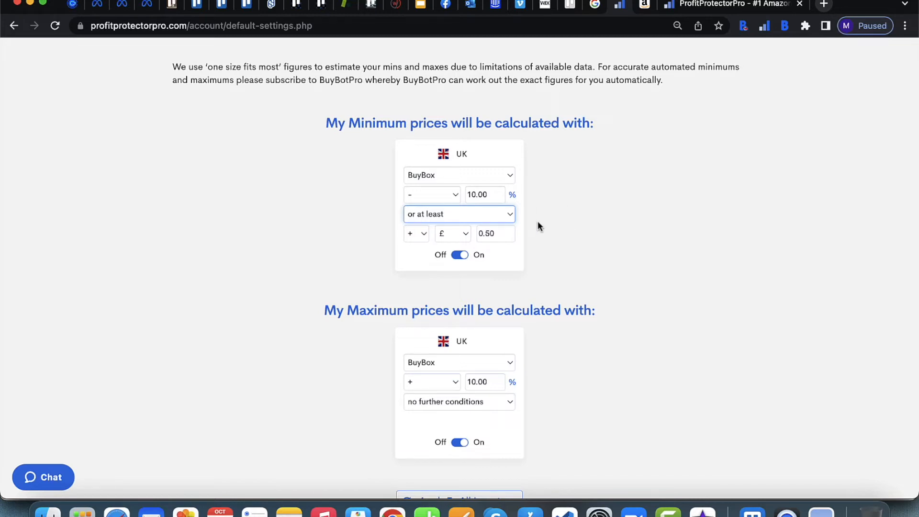
{"action": "scroll", "coordinate": [538, 225], "scroll_direction": "down", "scroll_amount": 4}
{"action": "left_click", "coordinate": [493, 277]}
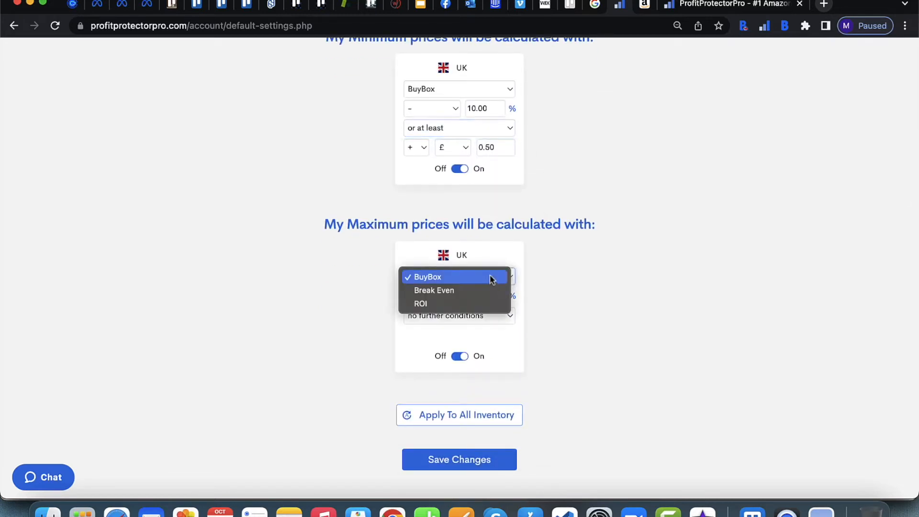
{"action": "left_click", "coordinate": [553, 301]}
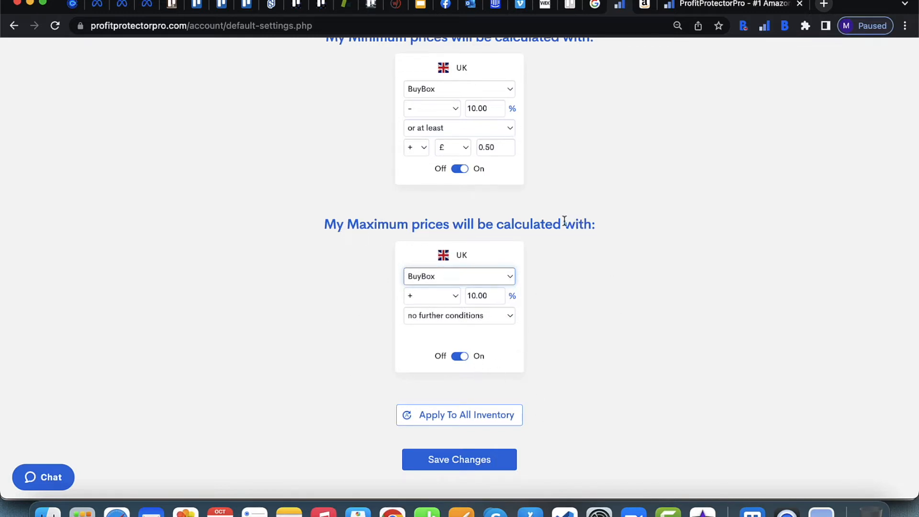
{"action": "scroll", "coordinate": [458, 211], "scroll_direction": "up", "scroll_amount": 3}
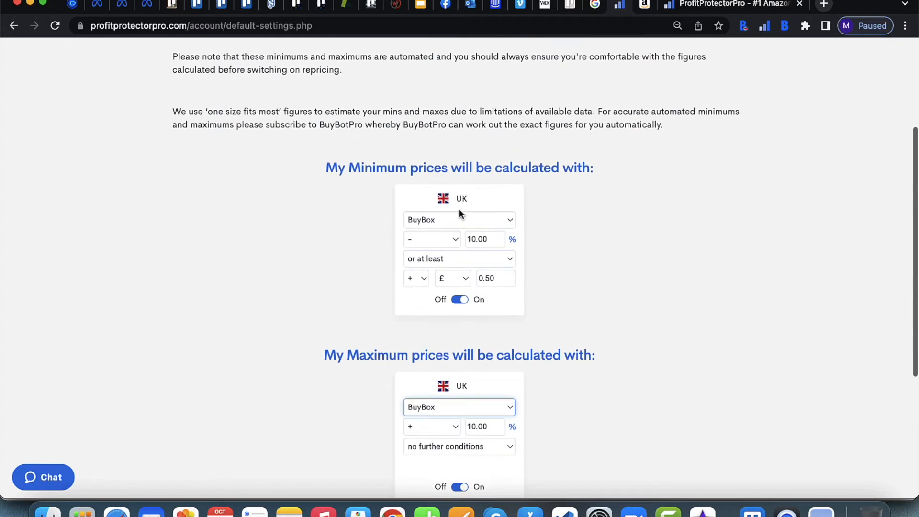
{"action": "left_click", "coordinate": [460, 300]}
{"action": "left_click", "coordinate": [460, 300]}
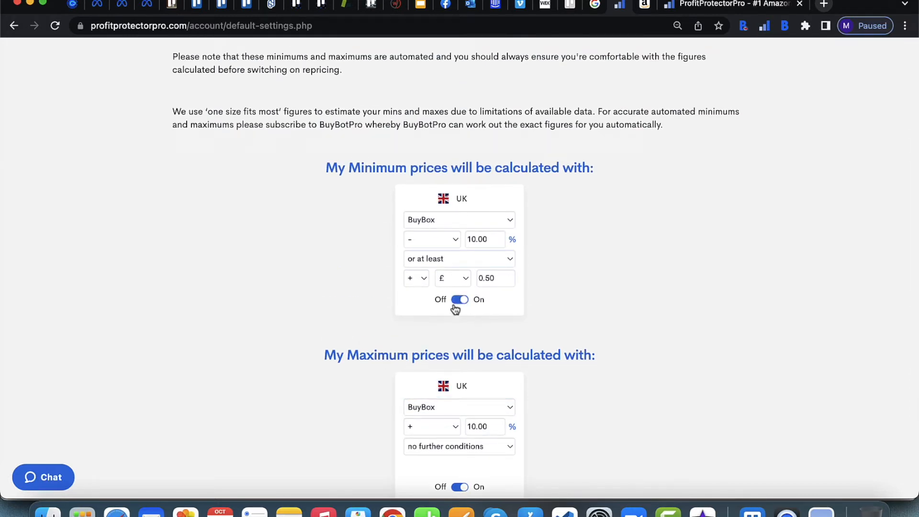
{"action": "scroll", "coordinate": [493, 343], "scroll_direction": "down", "scroll_amount": 4}
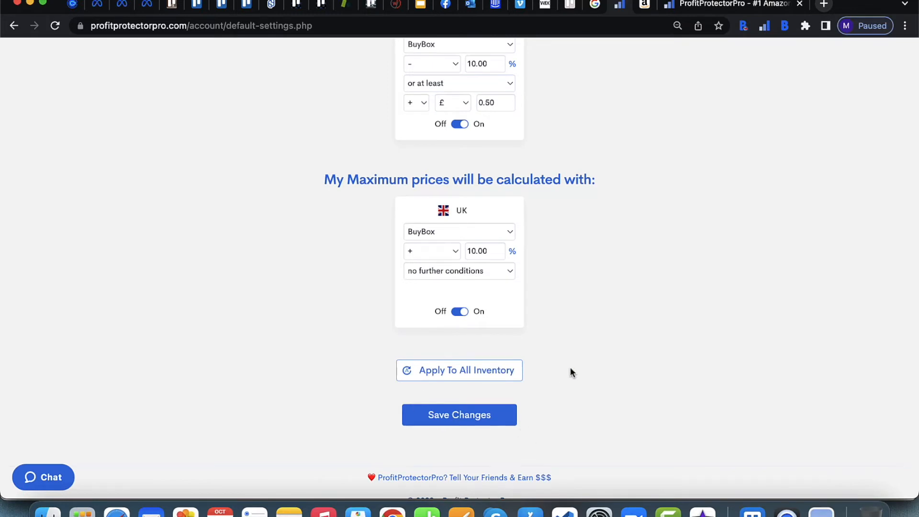
{"action": "scroll", "coordinate": [573, 357], "scroll_direction": "up", "scroll_amount": 2}
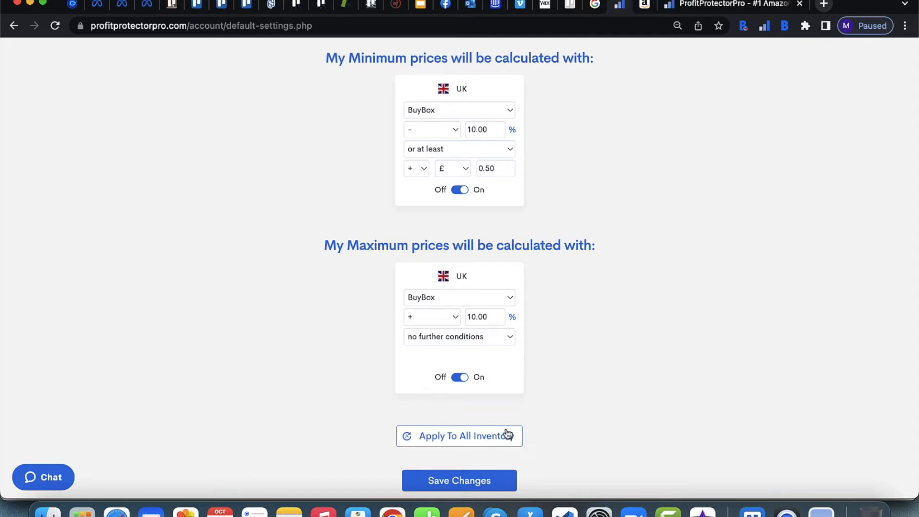
{"action": "scroll", "coordinate": [655, 268], "scroll_direction": "up", "scroll_amount": 10}
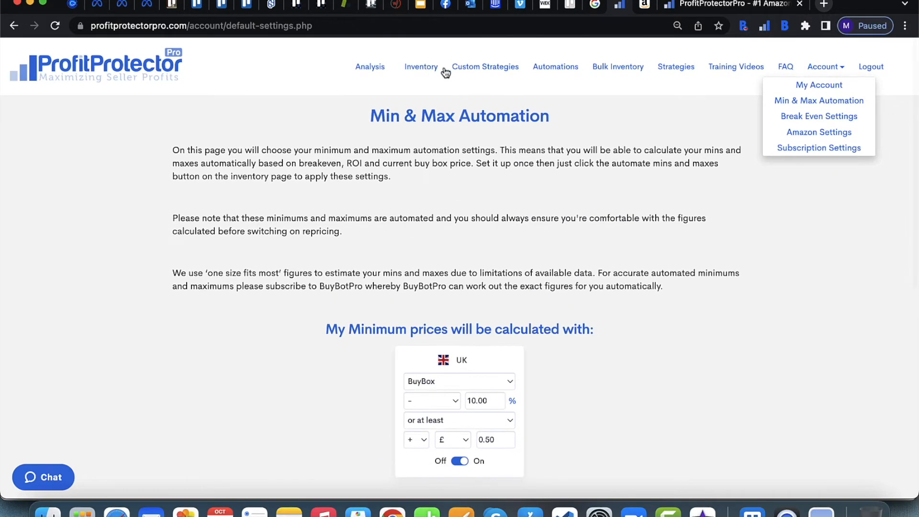
Step: Return to the inventory list, then open the Bulk Inventory Management page
{"action": "left_click", "coordinate": [429, 67]}
{"action": "scroll", "coordinate": [537, 349], "scroll_direction": "down", "scroll_amount": 4}
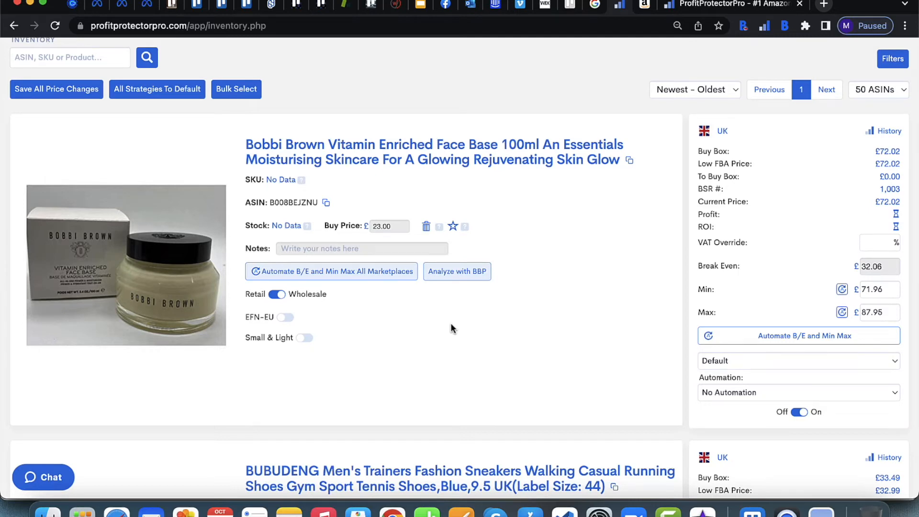
{"action": "scroll", "coordinate": [565, 184], "scroll_direction": "up", "scroll_amount": 4}
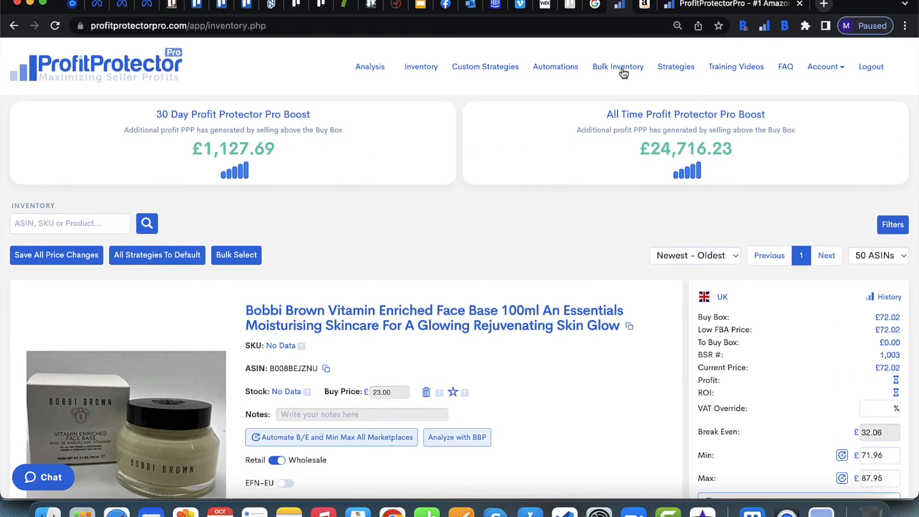
{"action": "left_click", "coordinate": [623, 70]}
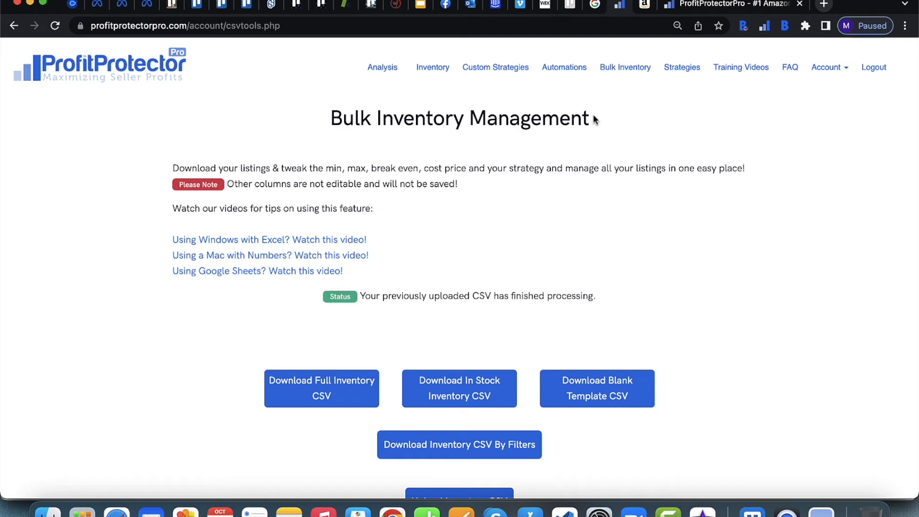
{"action": "scroll", "coordinate": [577, 301], "scroll_direction": "down", "scroll_amount": 3}
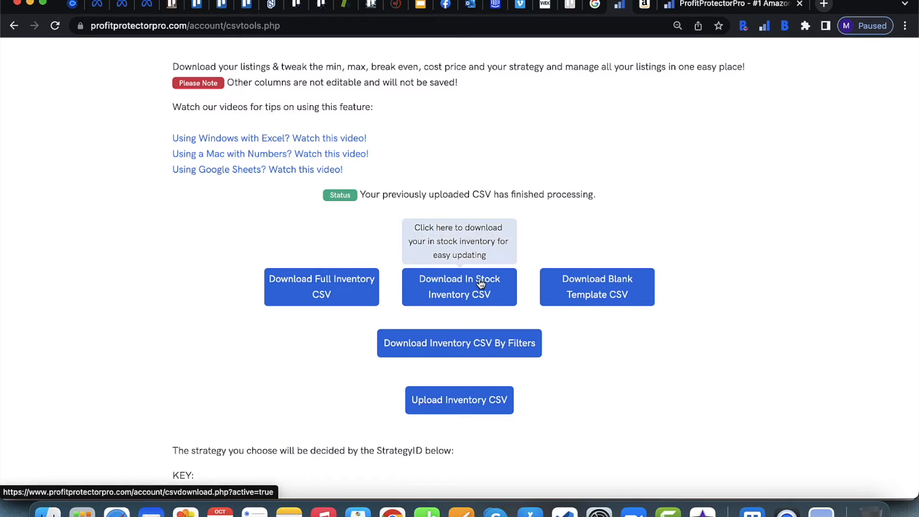
{"action": "left_click", "coordinate": [433, 344]}
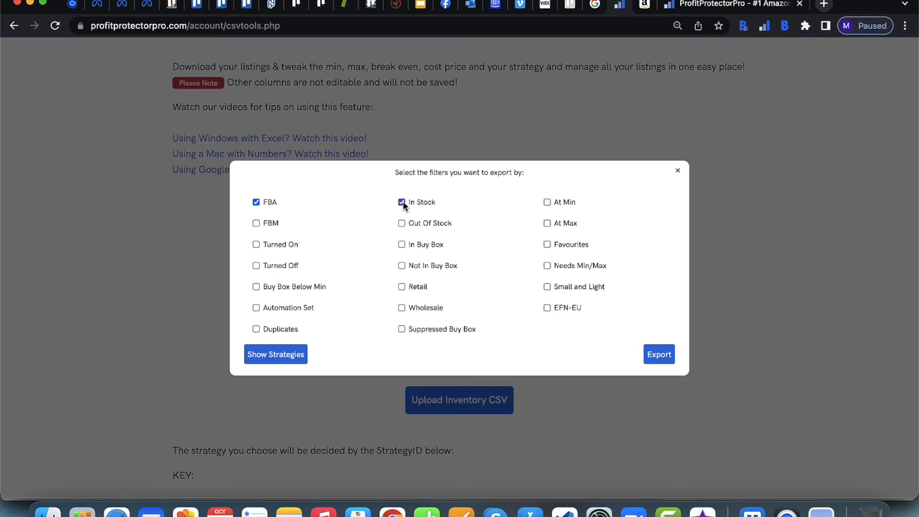
{"action": "left_click", "coordinate": [547, 265]}
{"action": "left_click", "coordinate": [546, 266]}
{"action": "left_click", "coordinate": [403, 204]}
{"action": "left_click", "coordinate": [256, 202]}
{"action": "left_click", "coordinate": [678, 170]}
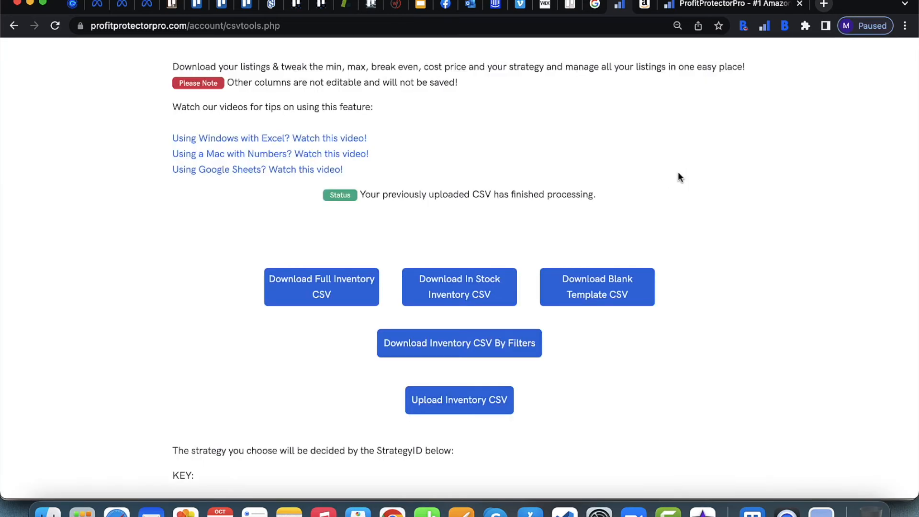
Step: Download the full inventory CSV and open the downloaded file in Numbers
{"action": "left_click", "coordinate": [330, 287]}
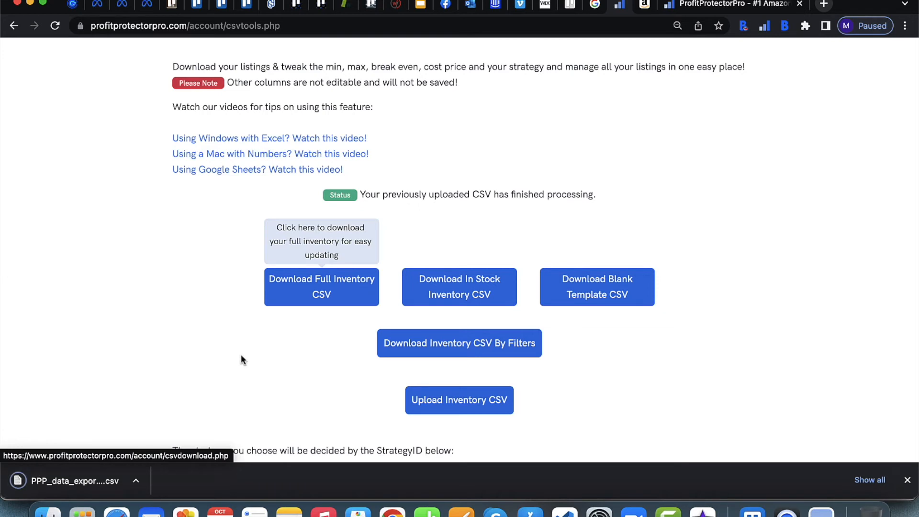
{"action": "left_click", "coordinate": [135, 481]}
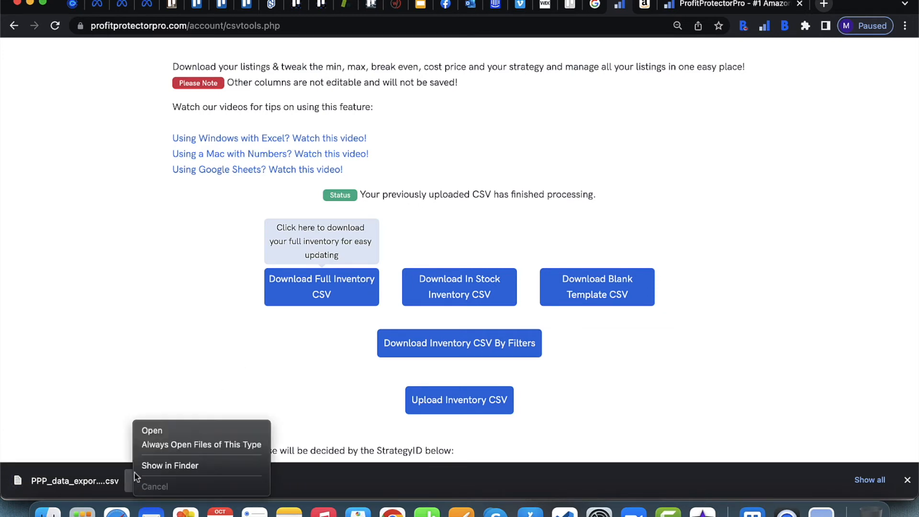
{"action": "left_click", "coordinate": [329, 334]}
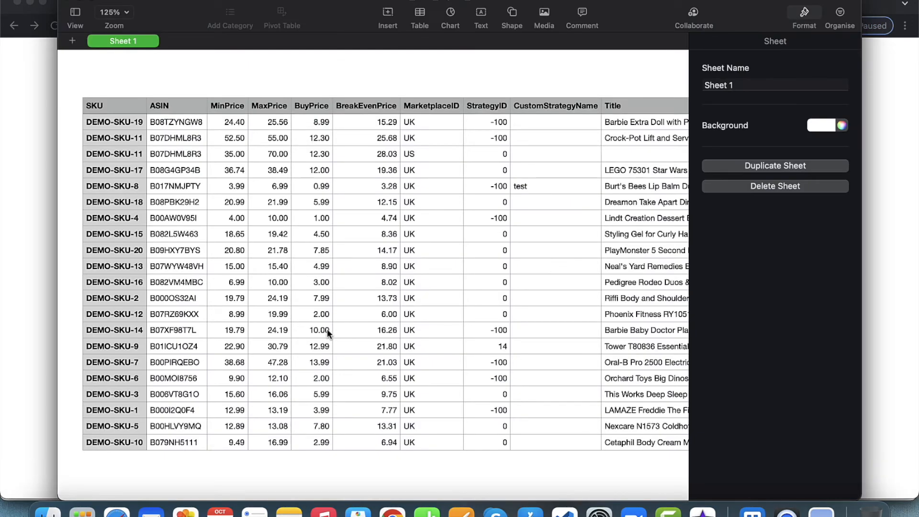
Step: Inspect the MinPrice values of several SKUs in the exported inventory spreadsheet
{"action": "left_click", "coordinate": [233, 135]}
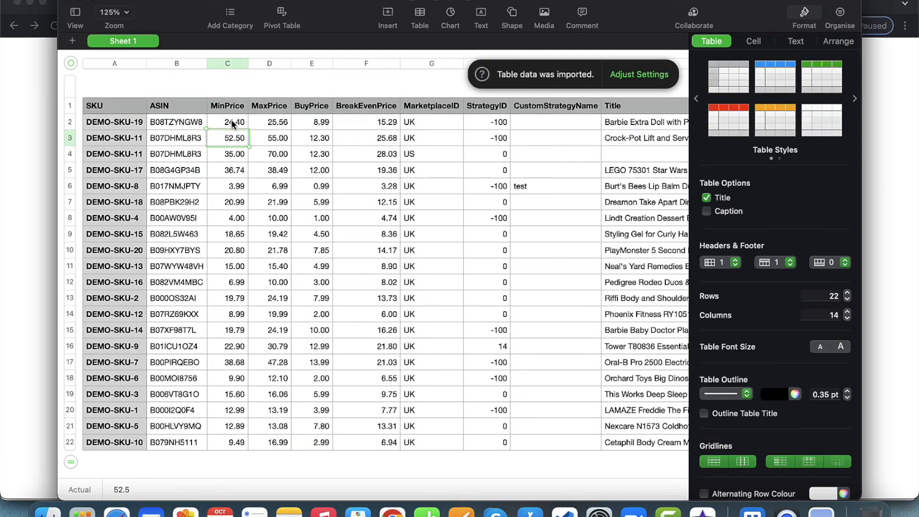
{"action": "key", "text": "Down"}
{"action": "key", "text": "Down"}
{"action": "key", "text": "Down"}
{"action": "key", "text": "Down"}
{"action": "key", "text": "Down"}
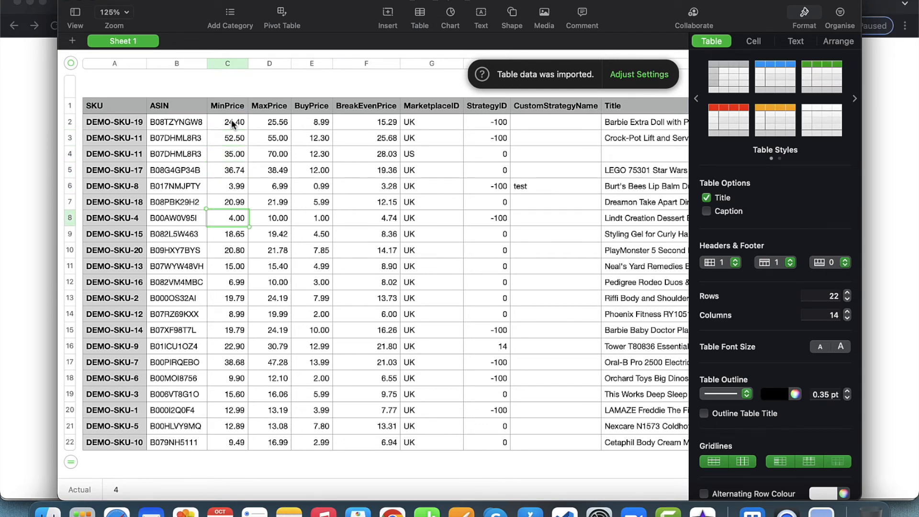
{"action": "key", "text": "Up"}
{"action": "key", "text": "Up"}
{"action": "key", "text": "Up"}
{"action": "key", "text": "Up"}
{"action": "key", "text": "Right"}
{"action": "key", "text": "Down"}
{"action": "key", "text": "Down"}
{"action": "key", "text": "Down"}
{"action": "key", "text": "Down"}
{"action": "key", "text": "Down"}
{"action": "key", "text": "Left"}
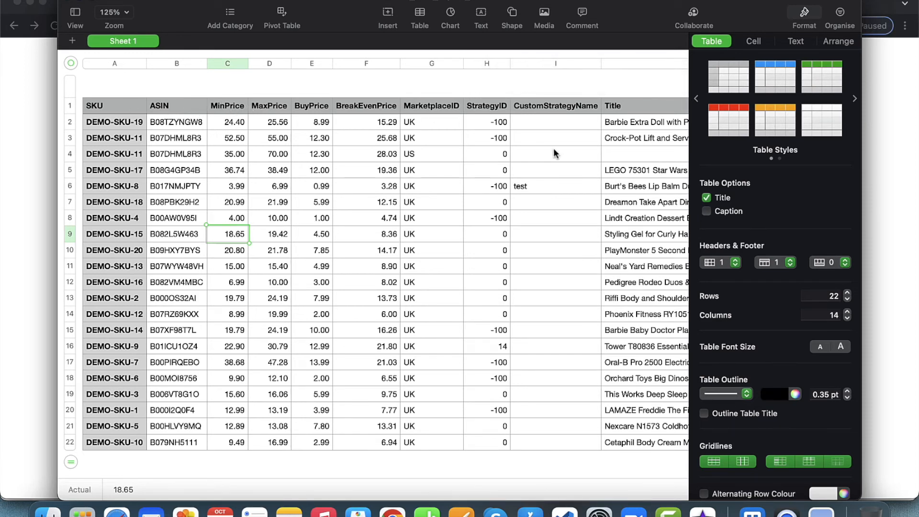
Step: Browse across the spreadsheet's columns, from MinPrice through VATOverride and back, to review each listing's data
{"action": "left_click", "coordinate": [227, 190]}
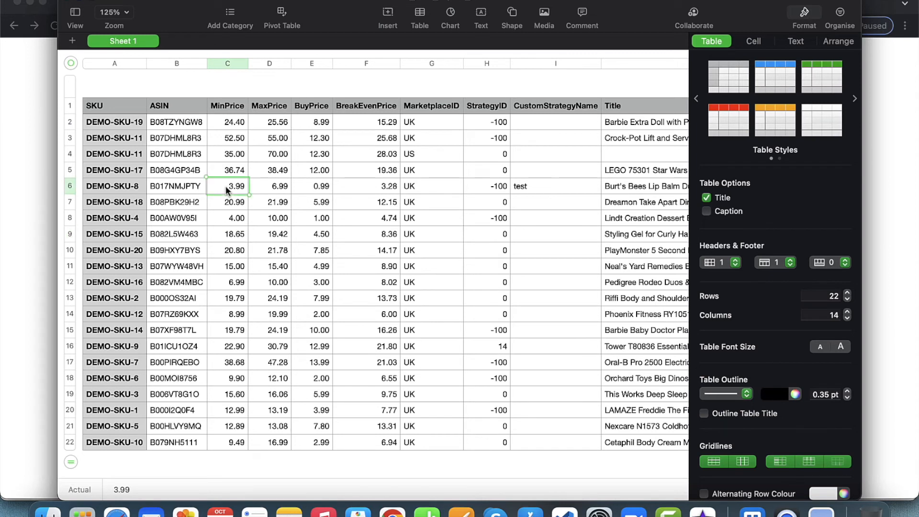
{"action": "key", "text": "Right"}
{"action": "key", "text": "Down"}
{"action": "key", "text": "Down"}
{"action": "key", "text": "Right"}
{"action": "key", "text": "Down"}
{"action": "key", "text": "Right"}
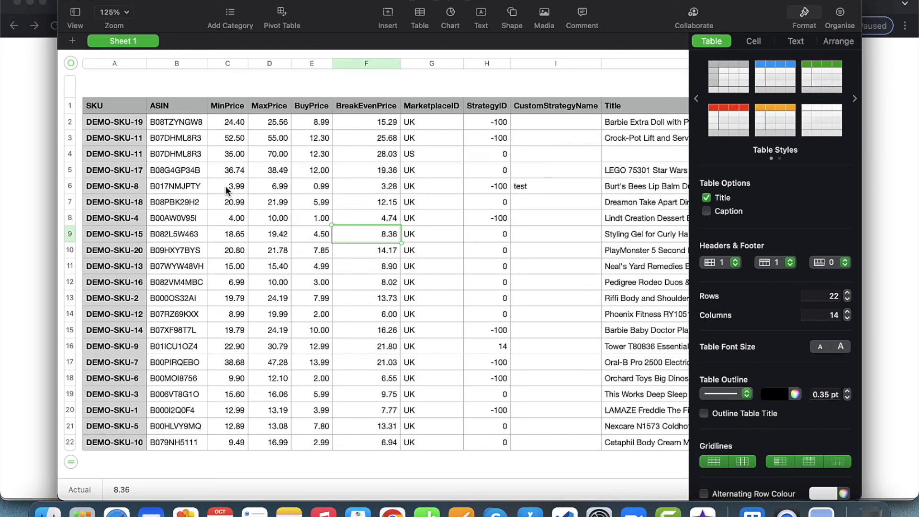
{"action": "key", "text": "Right"}
{"action": "key", "text": "Up"}
{"action": "key", "text": "Left"}
{"action": "key", "text": "Right"}
{"action": "key", "text": "Right"}
{"action": "key", "text": "Right"}
{"action": "key", "text": "Right"}
{"action": "key", "text": "Right"}
{"action": "key", "text": "Right"}
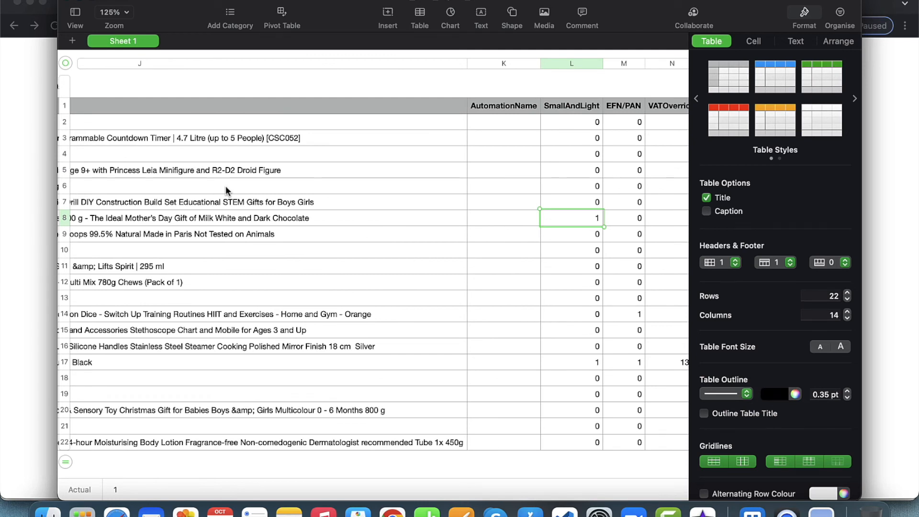
{"action": "key", "text": "Right"}
{"action": "key", "text": "Right"}
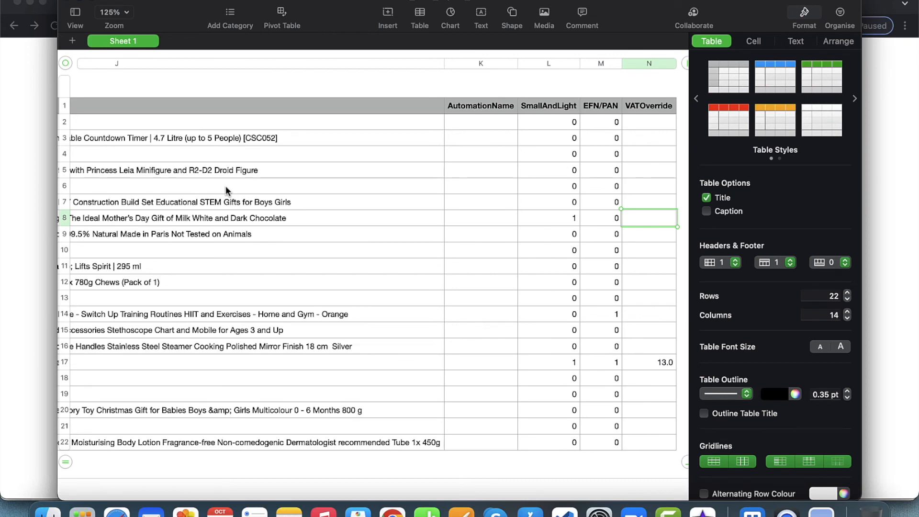
{"action": "key", "text": "Left"}
{"action": "key", "text": "Left"}
{"action": "key", "text": "Left"}
{"action": "key", "text": "Left"}
{"action": "key", "text": "Left"}
{"action": "key", "text": "Left"}
{"action": "key", "text": "Left"}
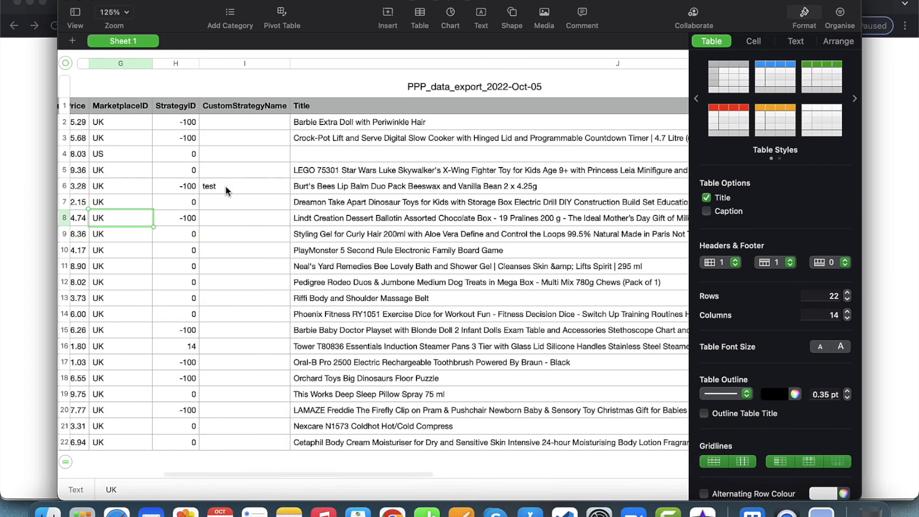
{"action": "key", "text": "Left"}
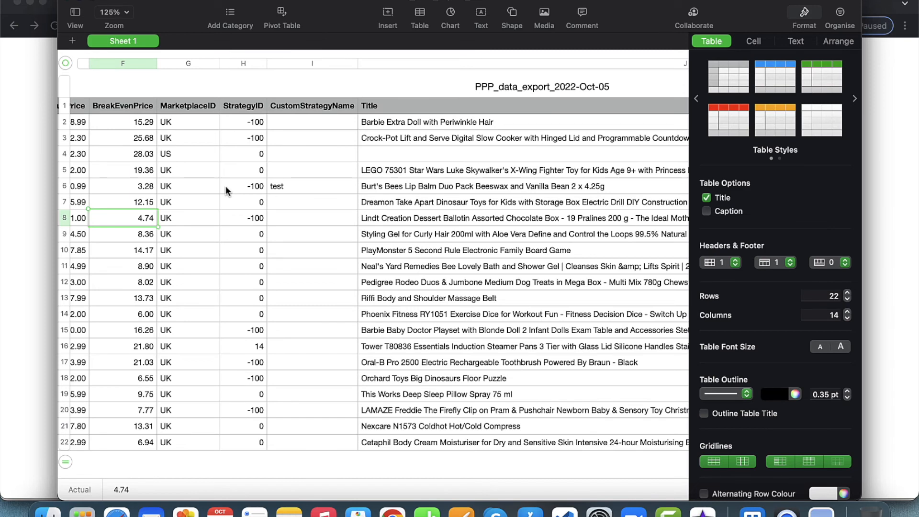
{"action": "key", "text": "Left"}
{"action": "key", "text": "Left"}
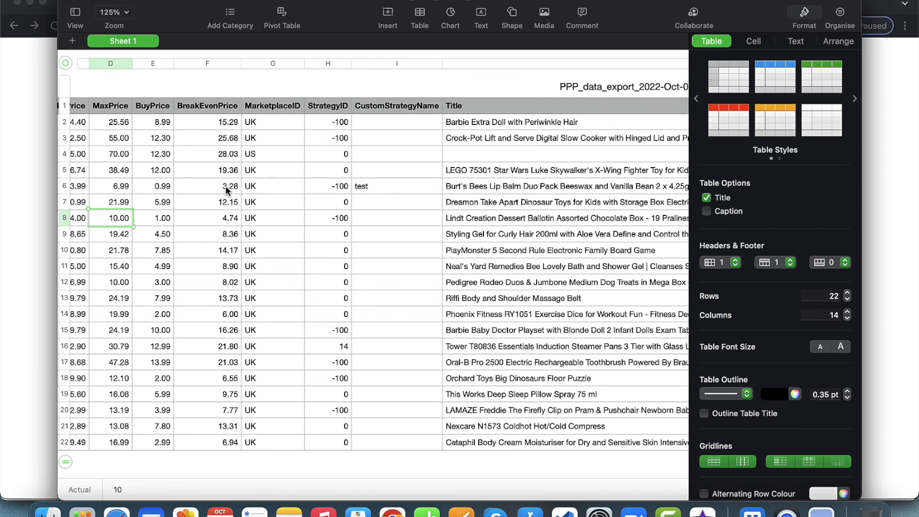
{"action": "key", "text": "Right"}
{"action": "key", "text": "Right"}
{"action": "key", "text": "Left"}
{"action": "key", "text": "Left"}
{"action": "key", "text": "Left"}
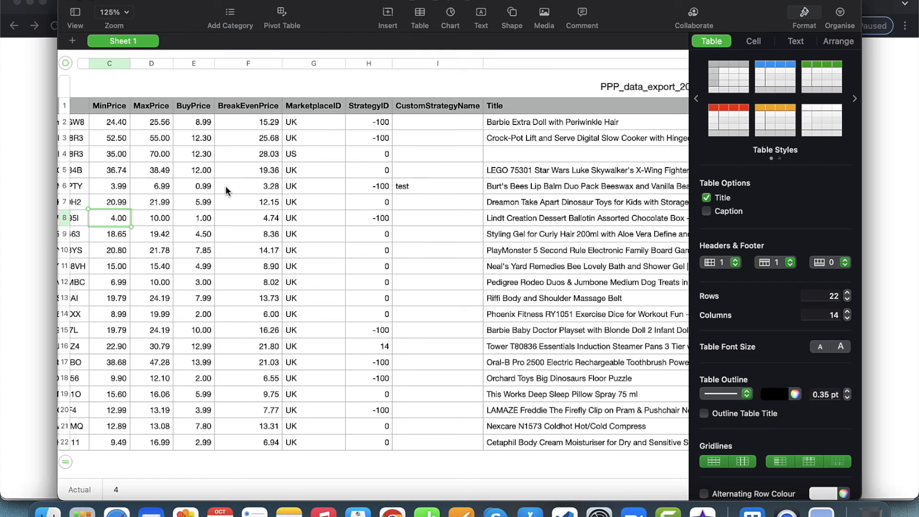
Step: Switch back to the browser, scroll the Bulk Inventory Management page, and open the Inventory page
{"action": "left_click", "coordinate": [41, 184]}
{"action": "scroll", "coordinate": [348, 301], "scroll_direction": "down", "scroll_amount": 1}
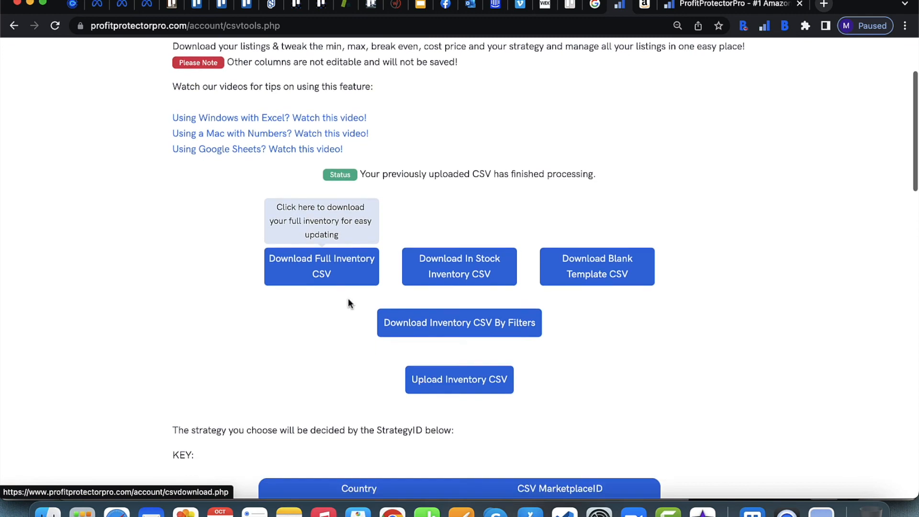
{"action": "scroll", "coordinate": [348, 303], "scroll_direction": "down", "scroll_amount": 3}
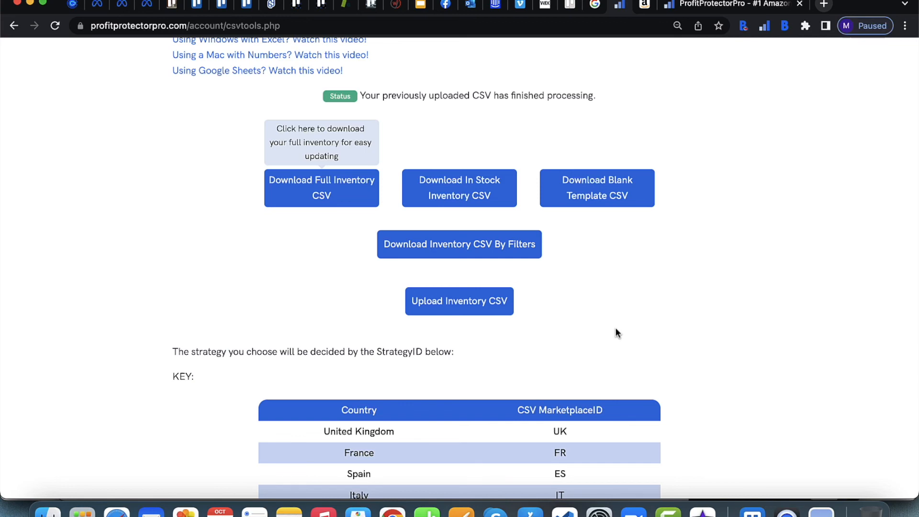
{"action": "scroll", "coordinate": [615, 327], "scroll_direction": "up", "scroll_amount": 5}
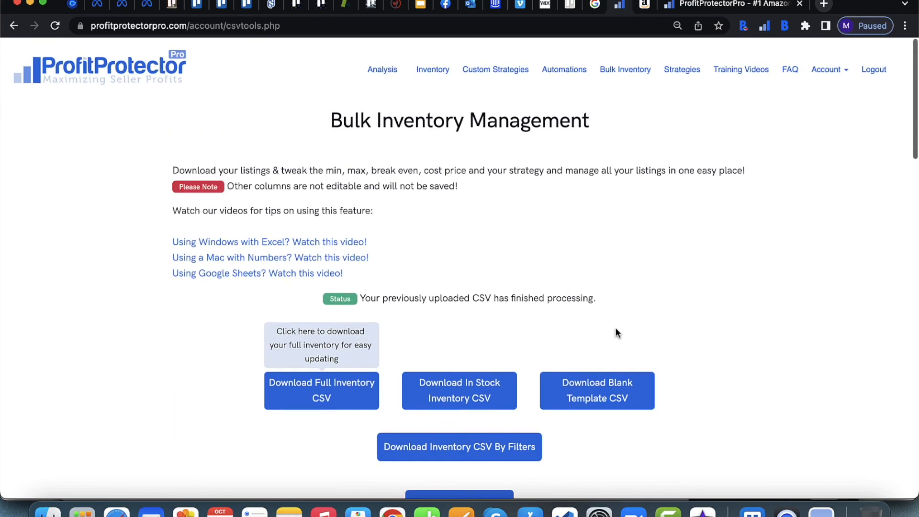
{"action": "left_click", "coordinate": [431, 67]}
{"action": "scroll", "coordinate": [536, 325], "scroll_direction": "down", "scroll_amount": 6}
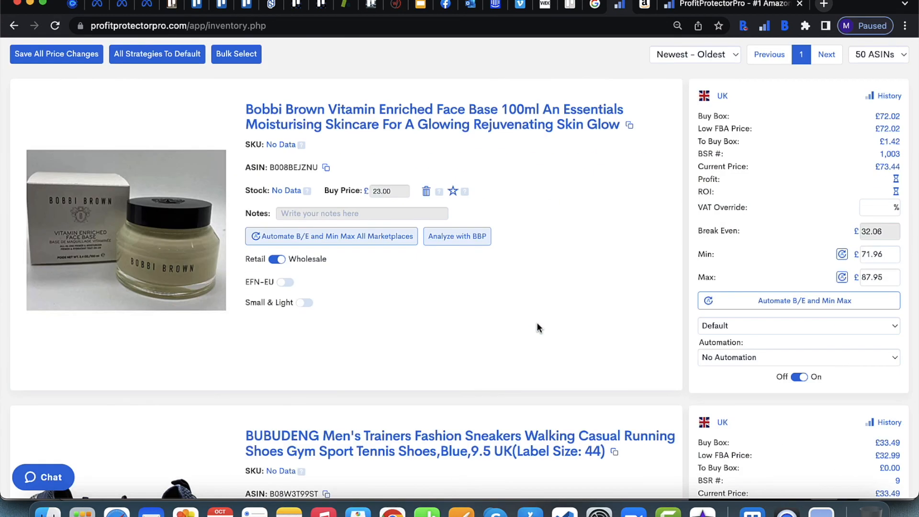